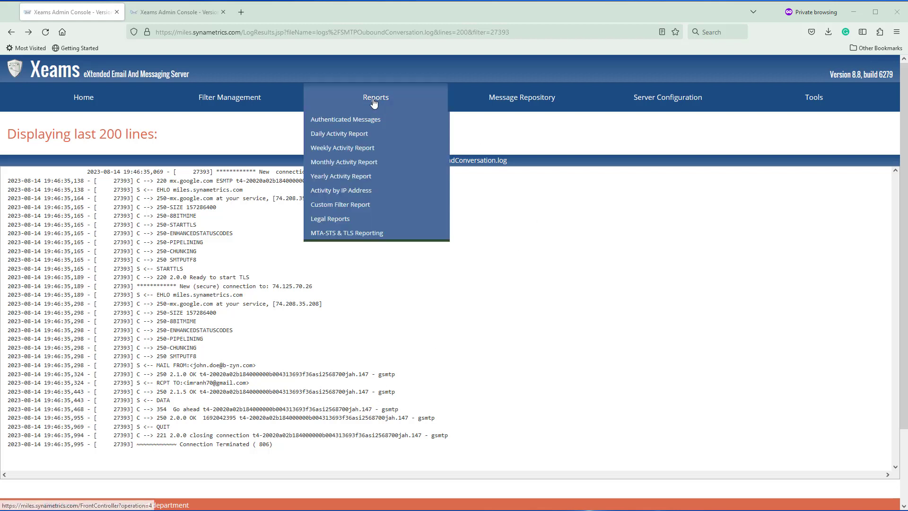
Step: Open Reports > MTA-STS & TLS Reporting and scroll down to the Configuration Steps
mouse_move(374, 102)
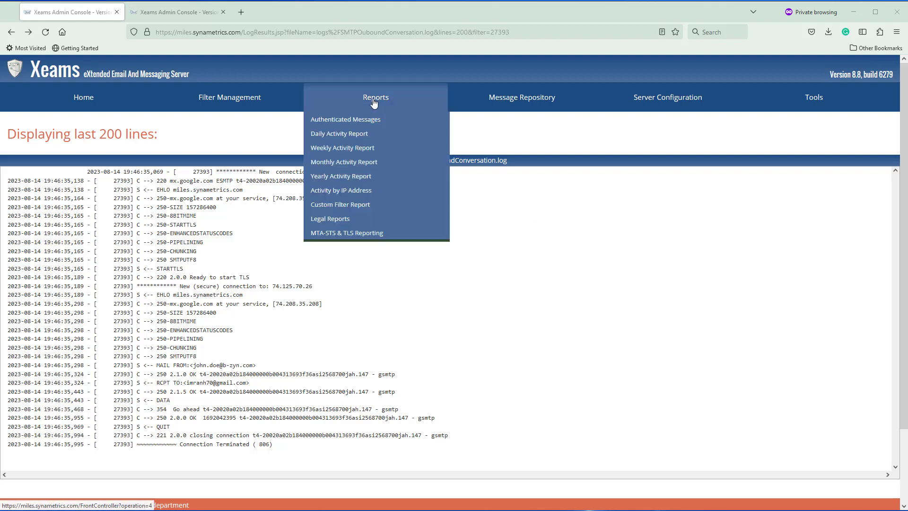
click(352, 235)
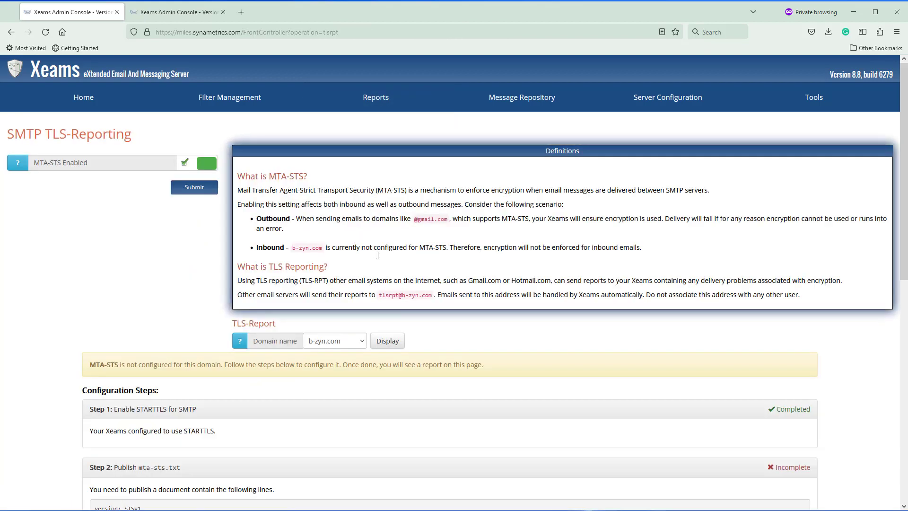
scroll(483, 311, down, 1)
scroll(483, 311, down, 2)
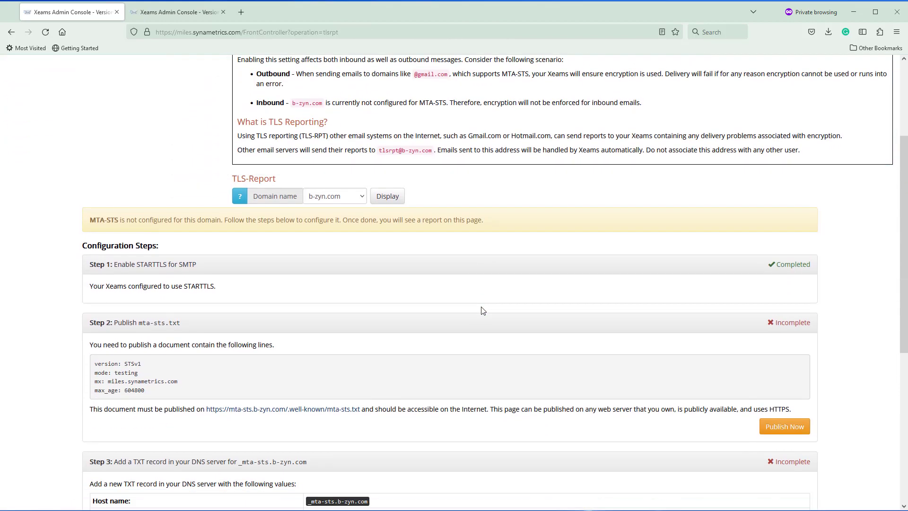
scroll(483, 311, down, 4)
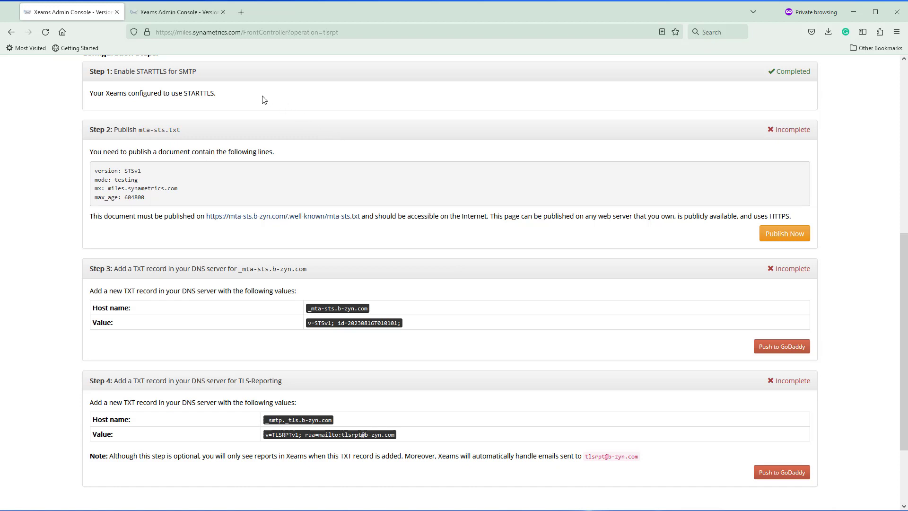
Step: Highlight STARTTLS, mta-sts.txt and the required policy URL in the configuration steps
drag(169, 71, 140, 71)
drag(137, 130, 183, 131)
drag(206, 217, 361, 225)
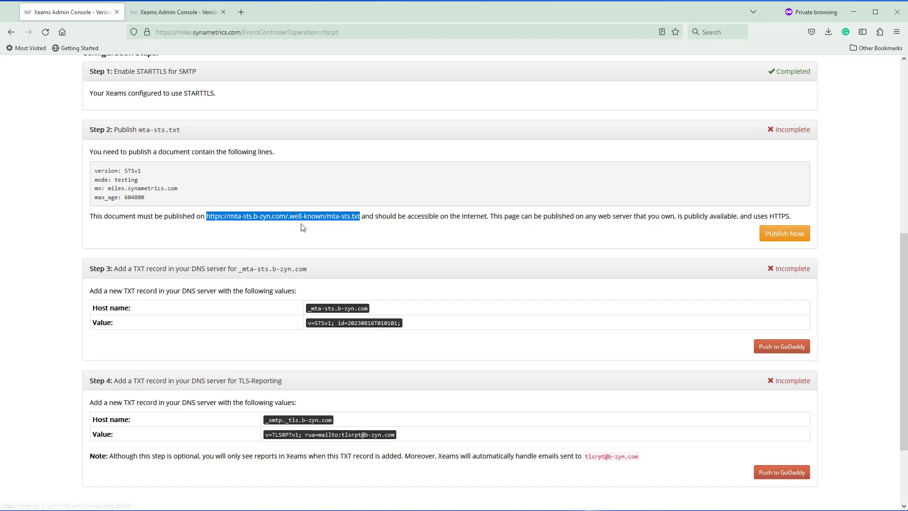
click(268, 238)
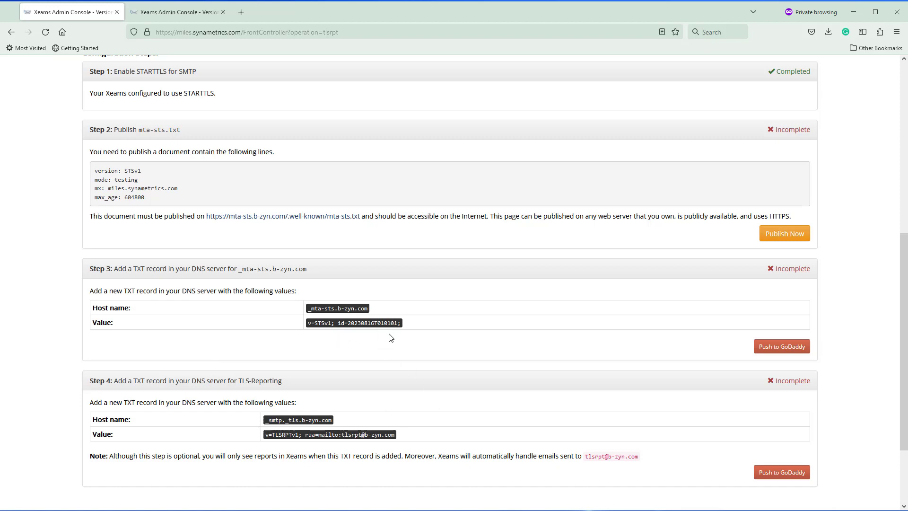
Step: Open Step 2's Publish Now page for the b-zyn.com MTA-STS policy and skim it
click(775, 239)
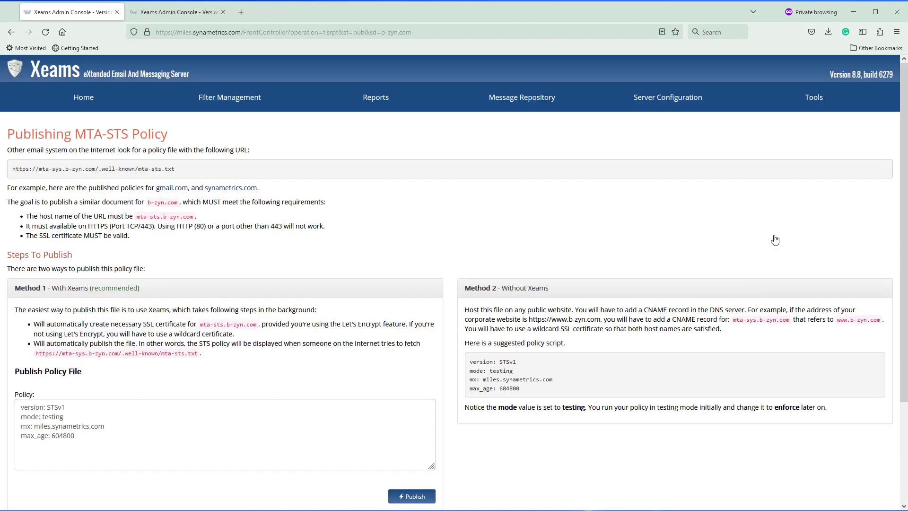
scroll(774, 240, down, 2)
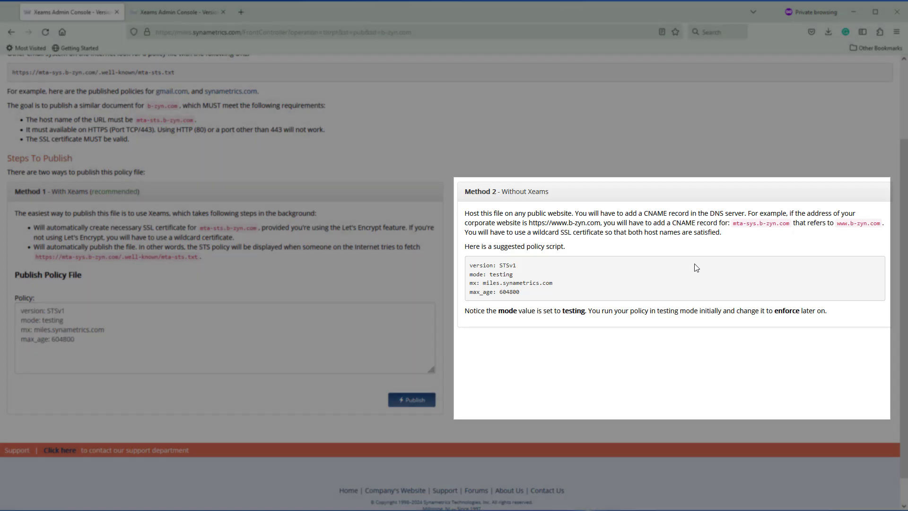
scroll(698, 258, up, 2)
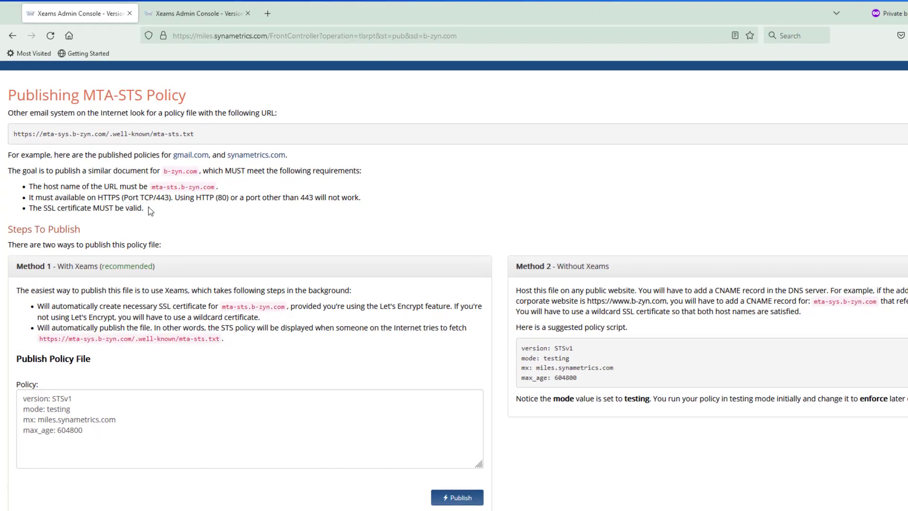
Step: Highlight the hosting requirements, including host name mta-sts.b-zyn.com and port 443
drag(150, 211, 33, 186)
click(203, 232)
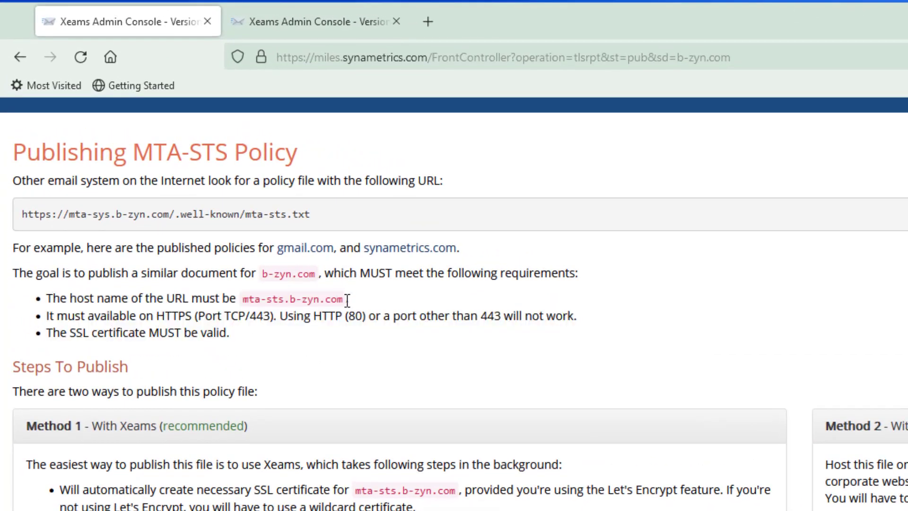
drag(347, 298, 257, 315)
click(286, 339)
click(253, 336)
drag(251, 340, 84, 298)
click(246, 340)
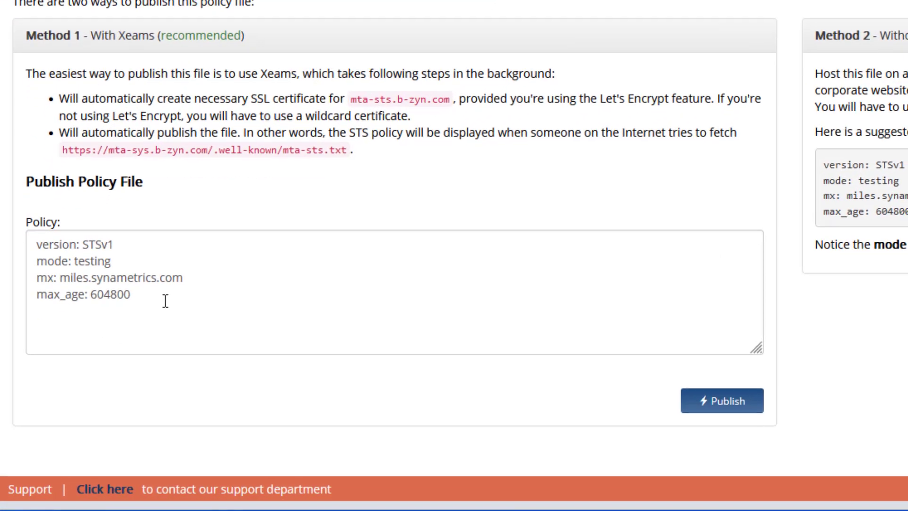
click(74, 378)
drag(131, 283, 26, 237)
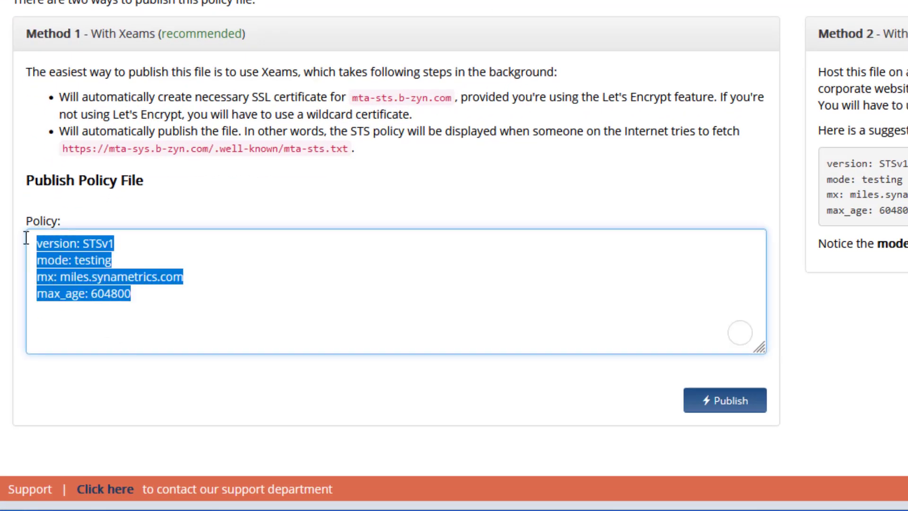
click(204, 305)
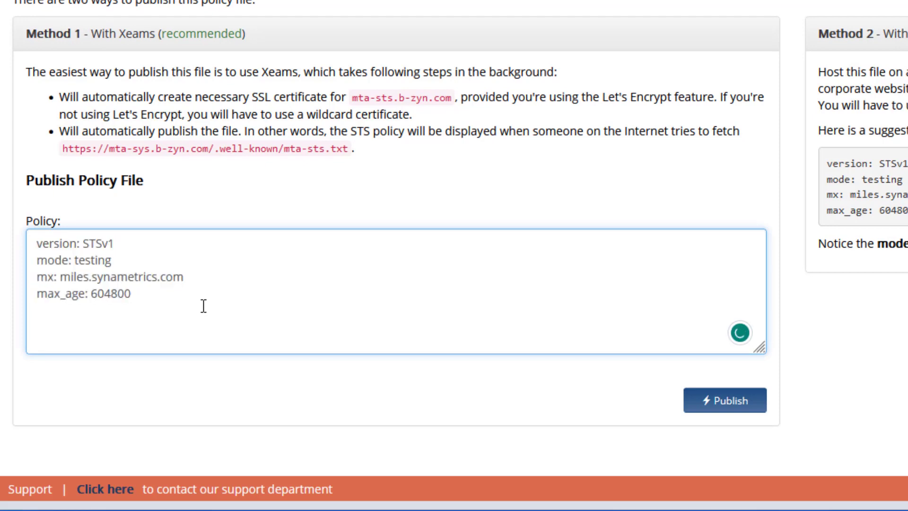
drag(125, 262, 77, 261)
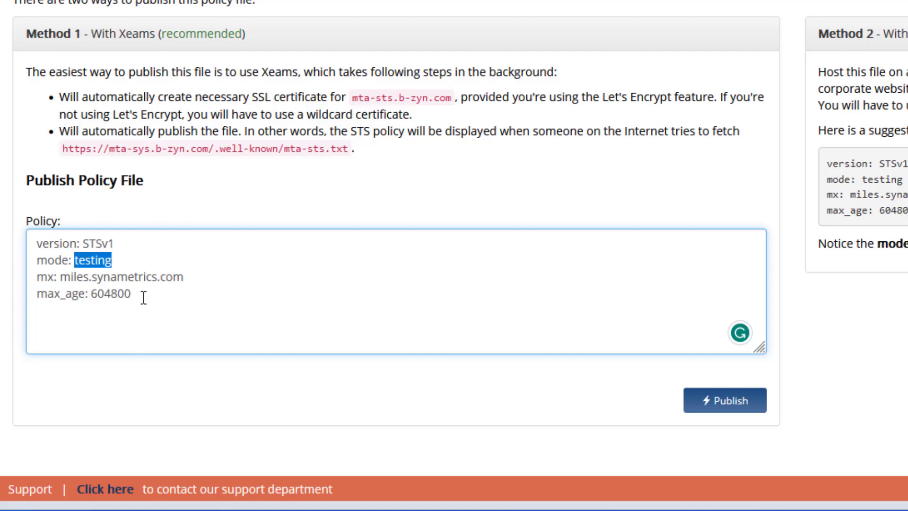
drag(195, 278, 32, 278)
click(205, 280)
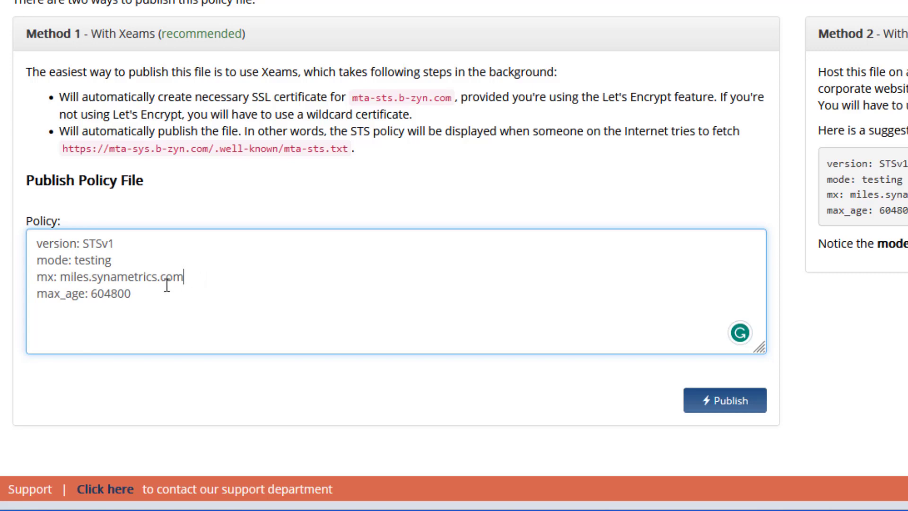
drag(203, 277, 24, 277)
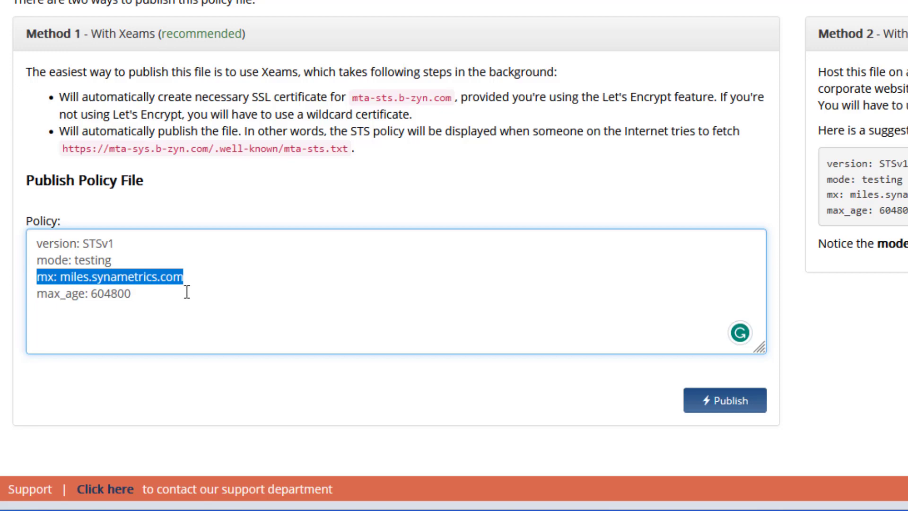
drag(142, 295, 94, 294)
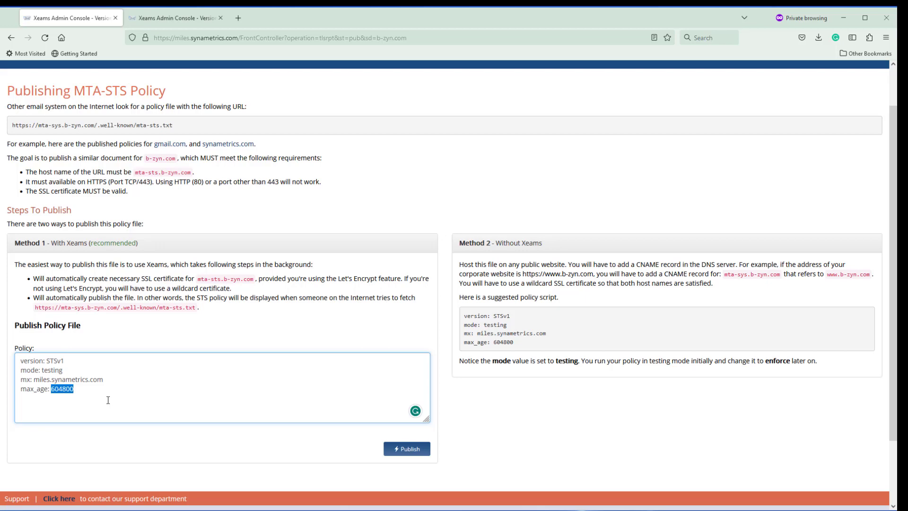
click(194, 309)
click(409, 453)
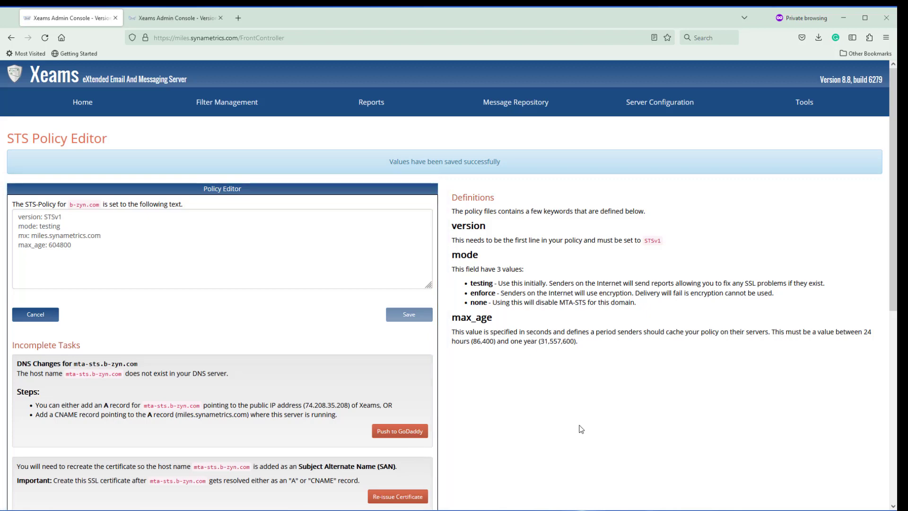
scroll(582, 429, down, 1)
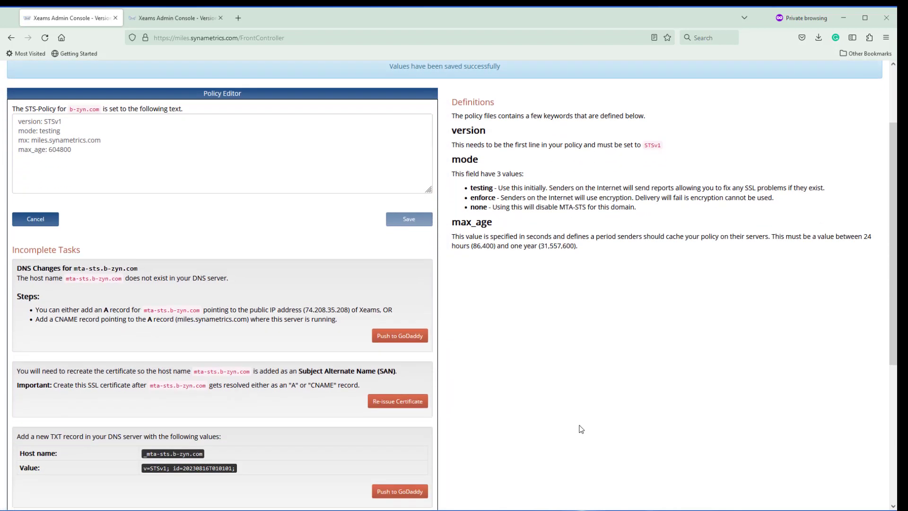
scroll(581, 429, down, 2)
scroll(581, 429, up, 2)
scroll(581, 429, down, 1)
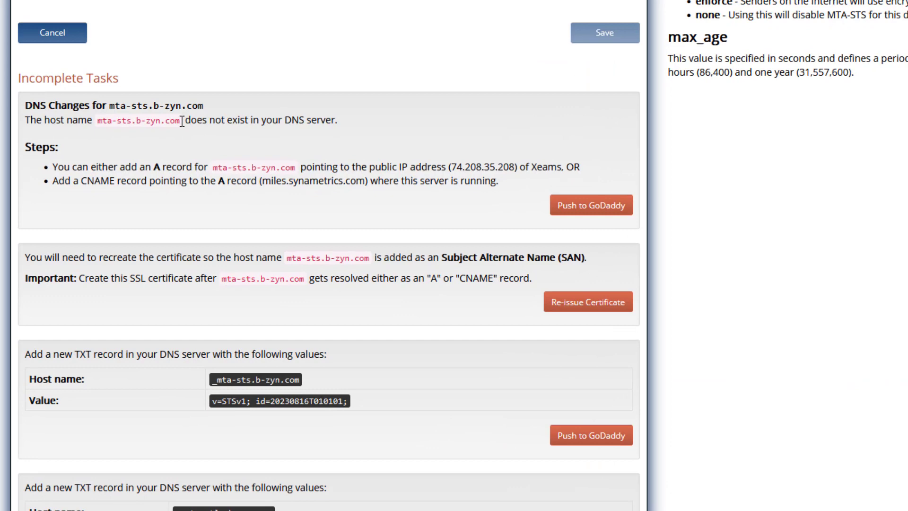
drag(133, 209, 72, 210)
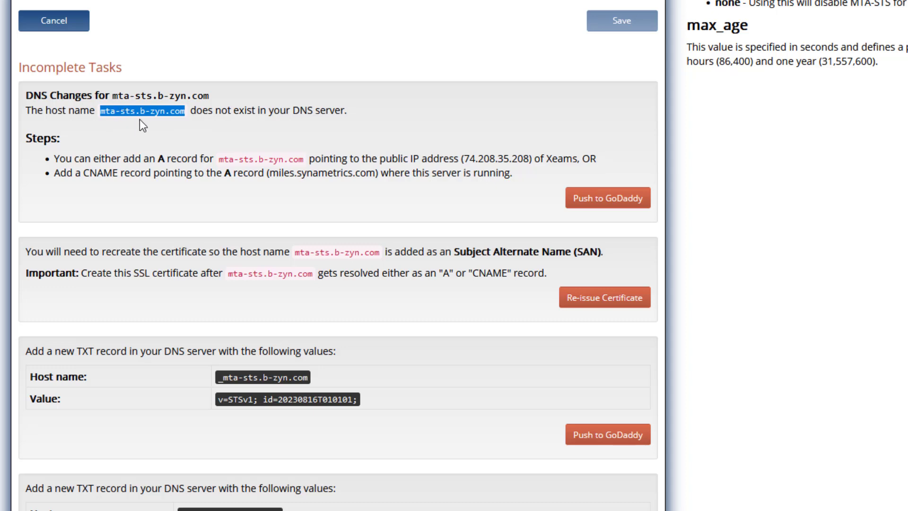
click(240, 136)
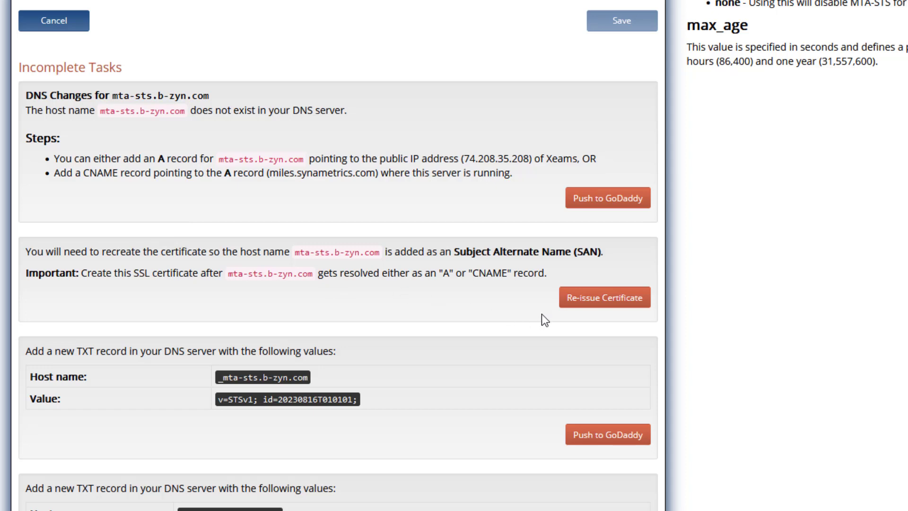
drag(189, 111, 100, 112)
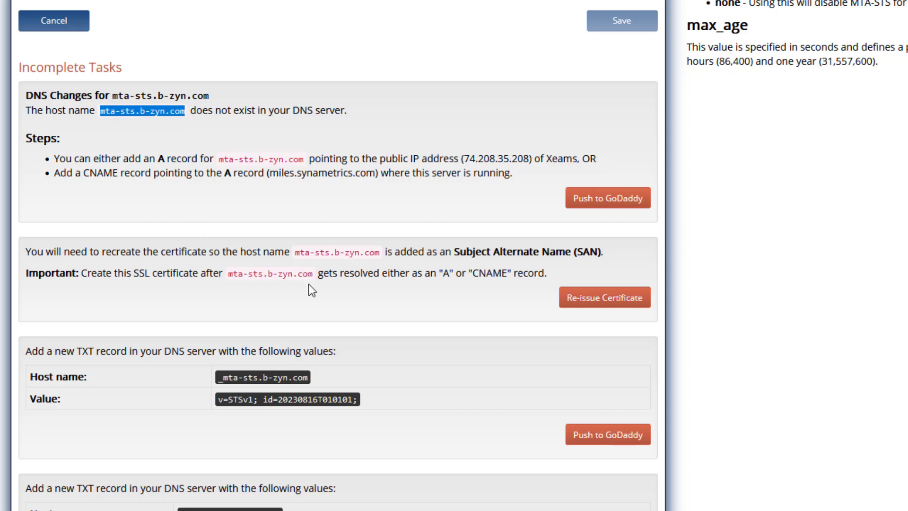
scroll(376, 296, down, 5)
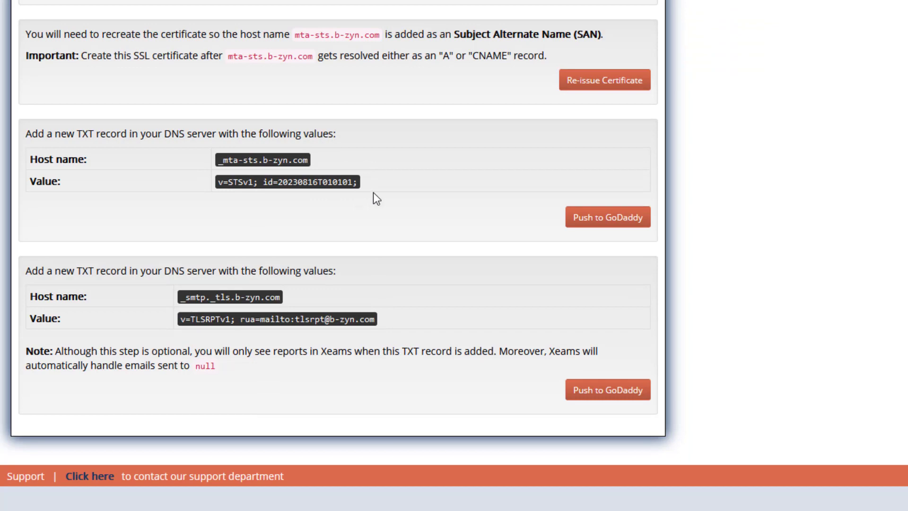
scroll(373, 192, up, 2)
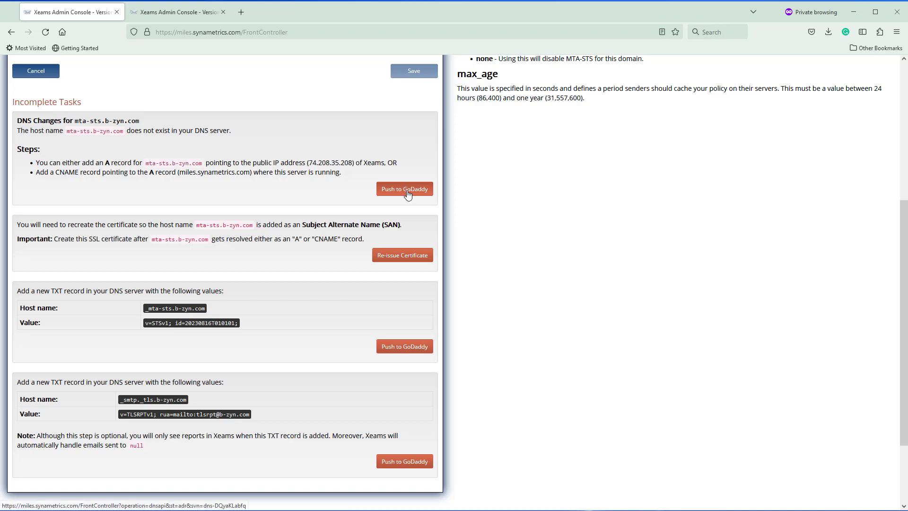
Step: Push the mta-sts CNAME record pointing to miles.synametrics.com to GoDaddy
click(407, 191)
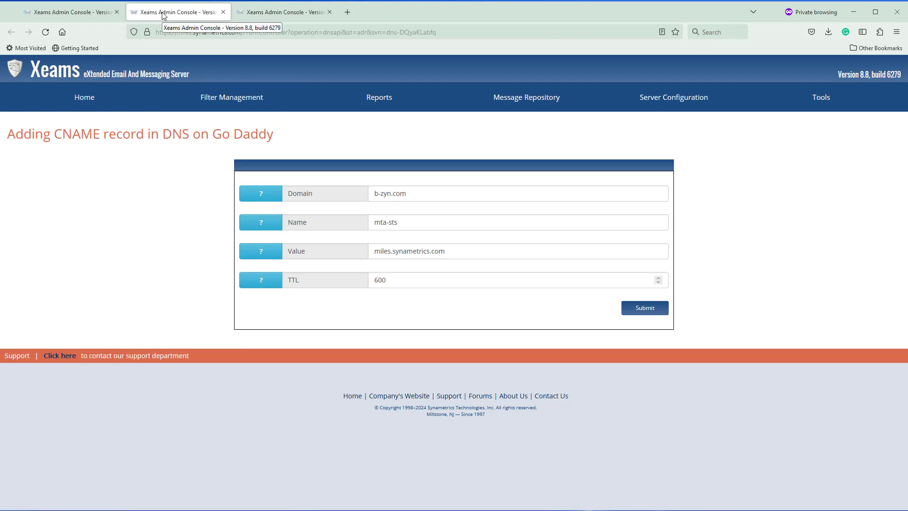
click(67, 13)
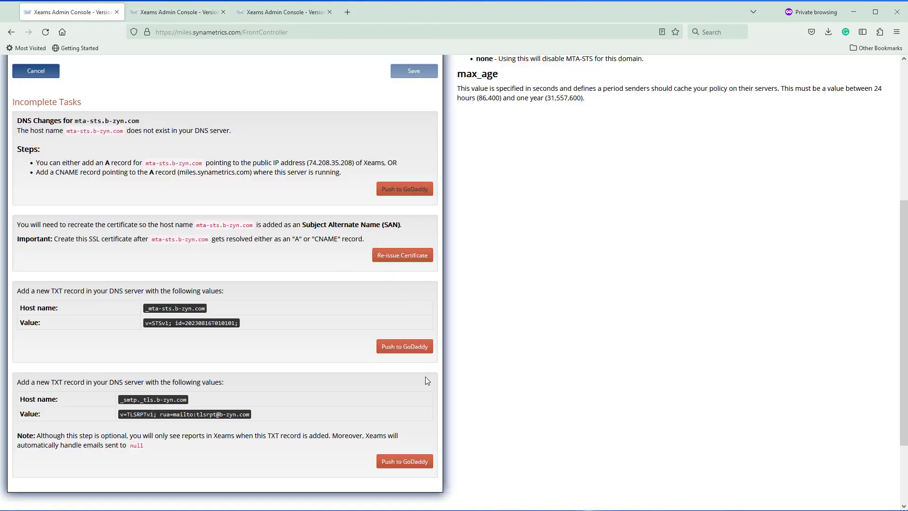
click(164, 13)
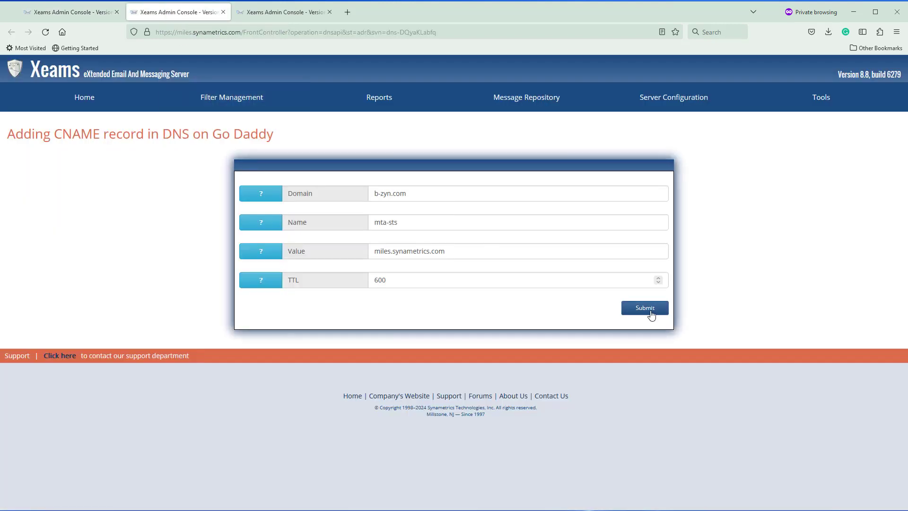
click(645, 307)
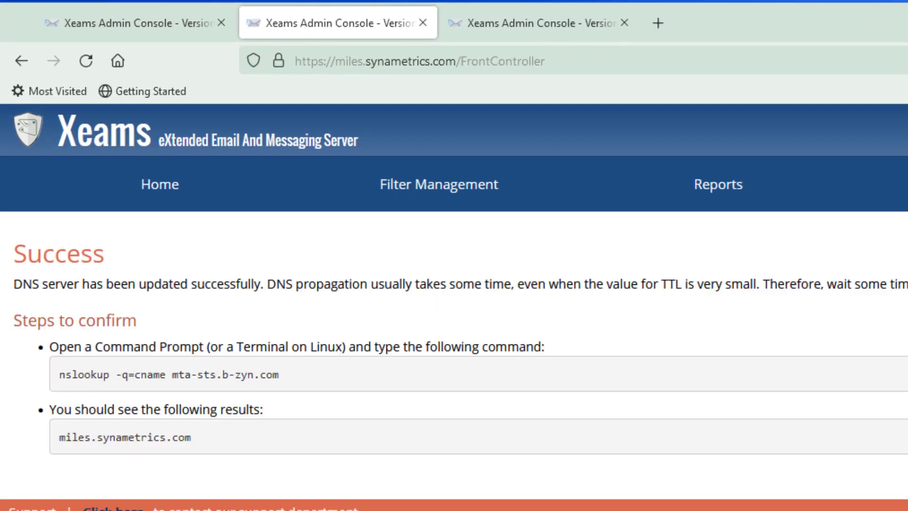
Step: Highlight the nslookup verification command, then return to the Incomplete Tasks page
drag(299, 374, 66, 375)
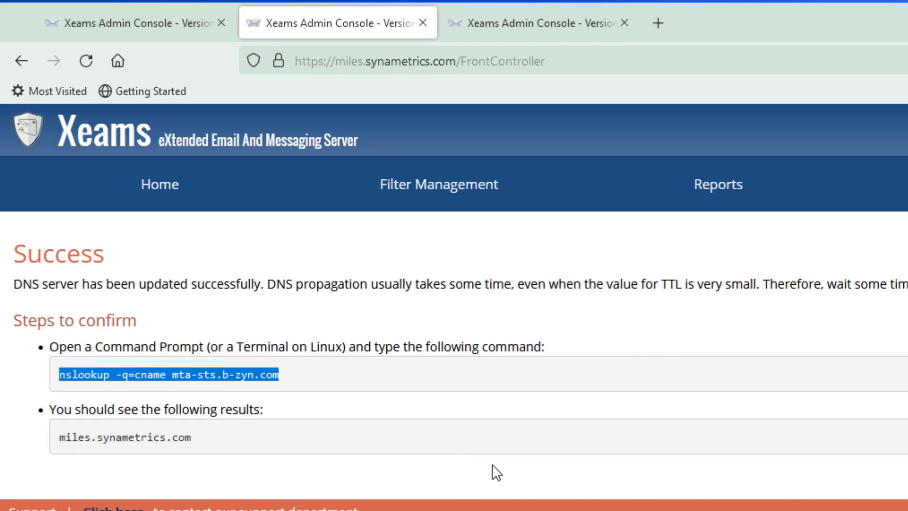
click(229, 382)
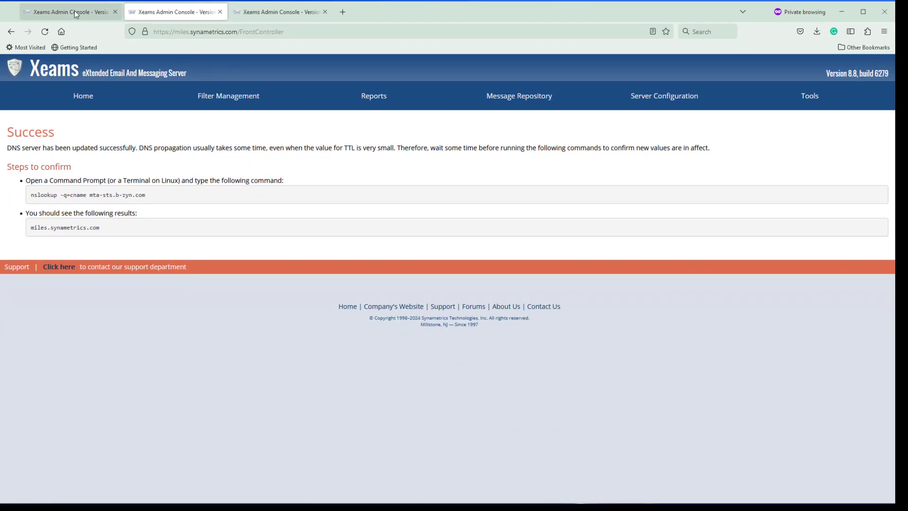
click(74, 13)
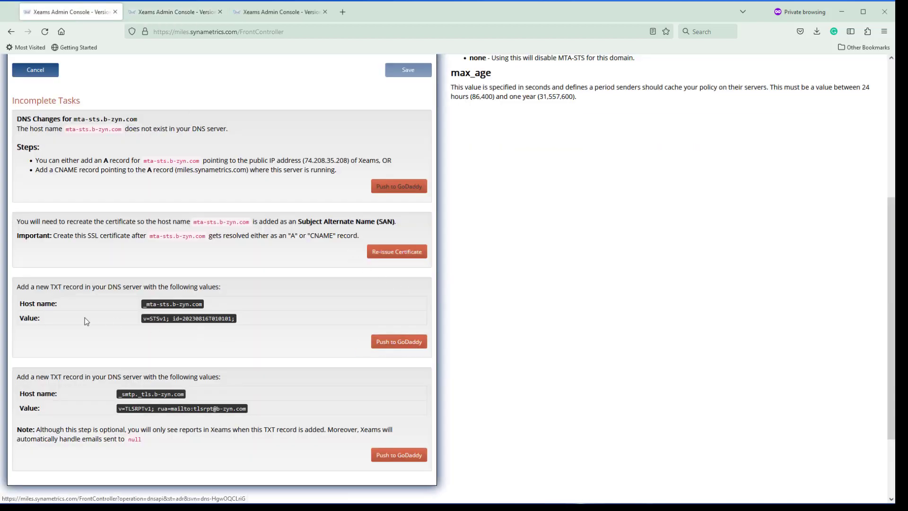
Step: Push the _mta-sts TXT record to GoDaddy and return to the task list
click(406, 341)
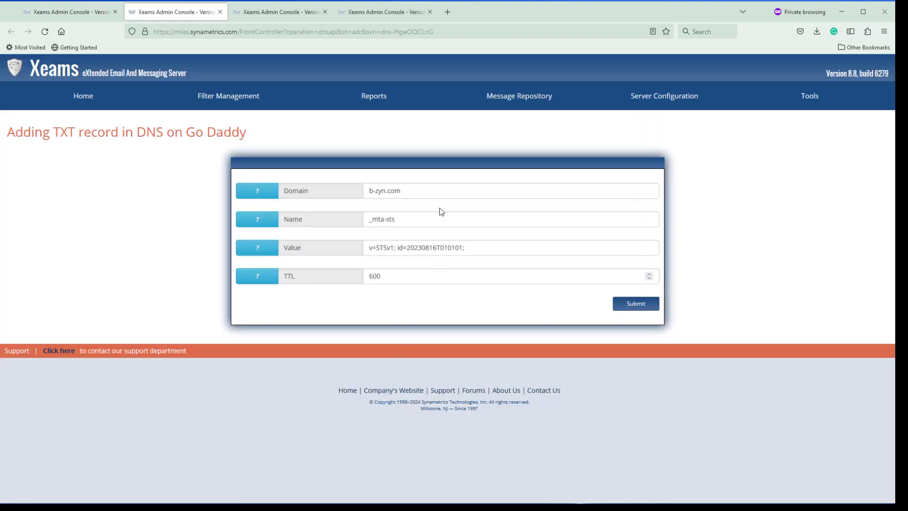
click(634, 308)
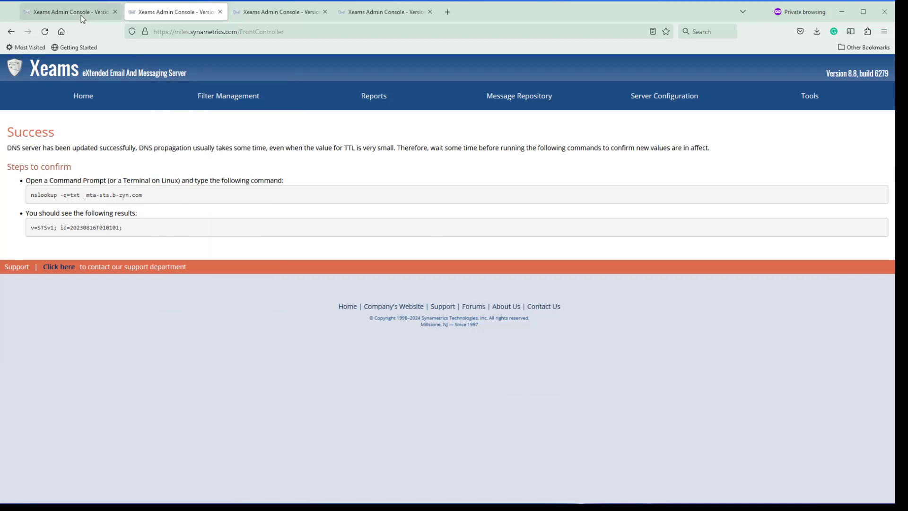
click(81, 13)
Step: Push the _smtp._tls TXT record to GoDaddy and return to the task list
click(404, 456)
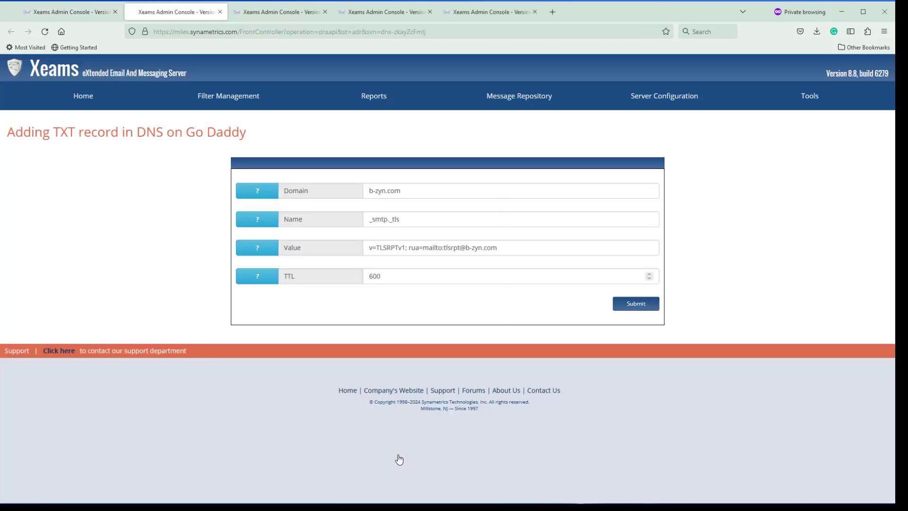
click(634, 304)
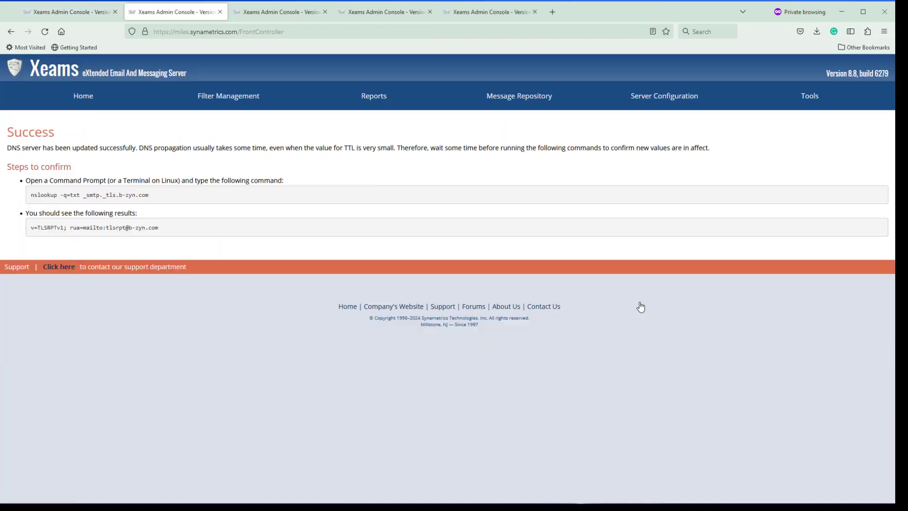
click(80, 13)
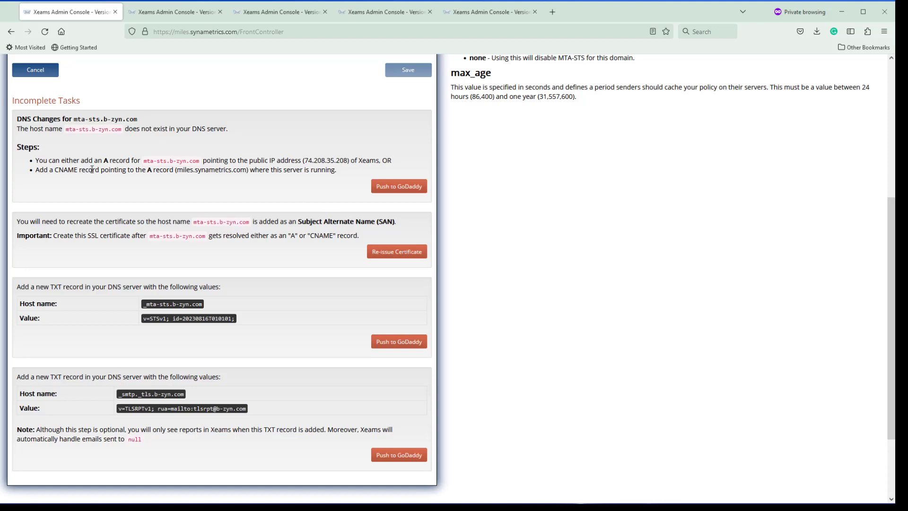
Step: Highlight the mta-sts, _mta-sts and _smtp._tls host names, then view the Success tab
drag(144, 161, 199, 164)
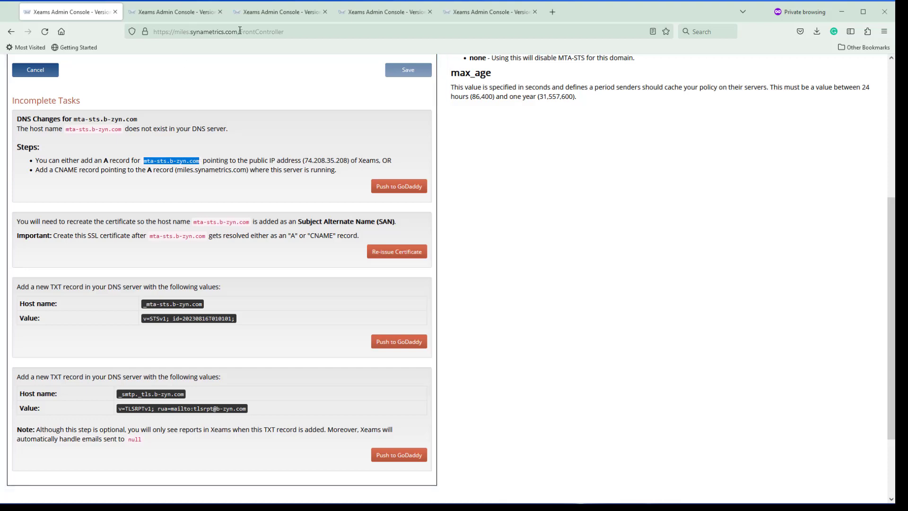
drag(239, 31, 186, 32)
click(210, 290)
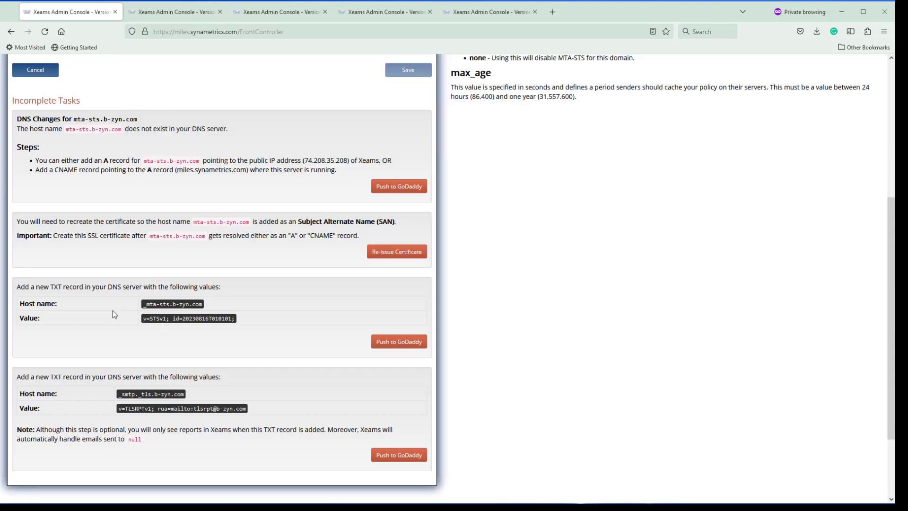
drag(203, 305, 141, 302)
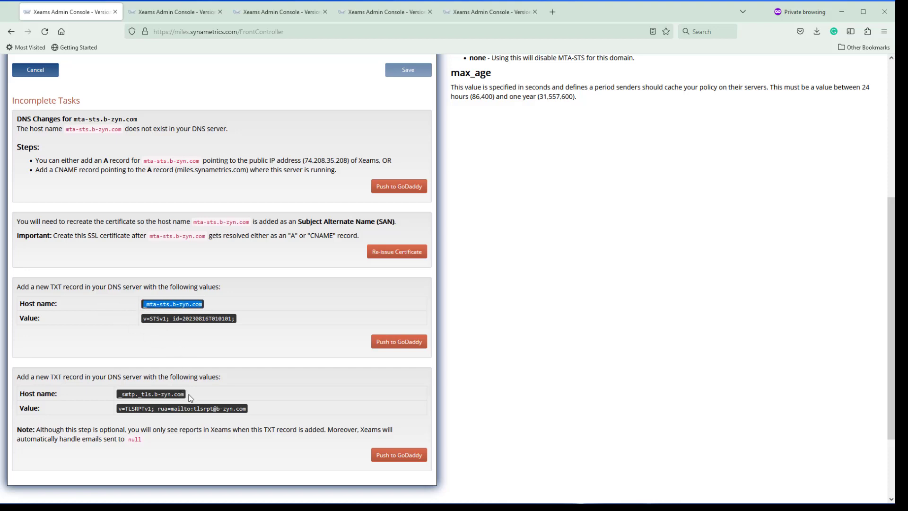
drag(187, 396, 120, 395)
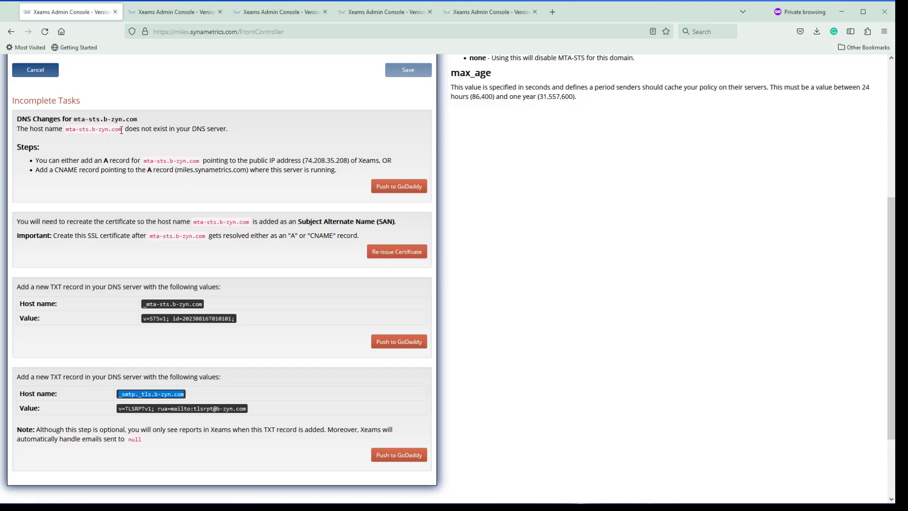
drag(121, 130, 66, 129)
key(ctrl+c)
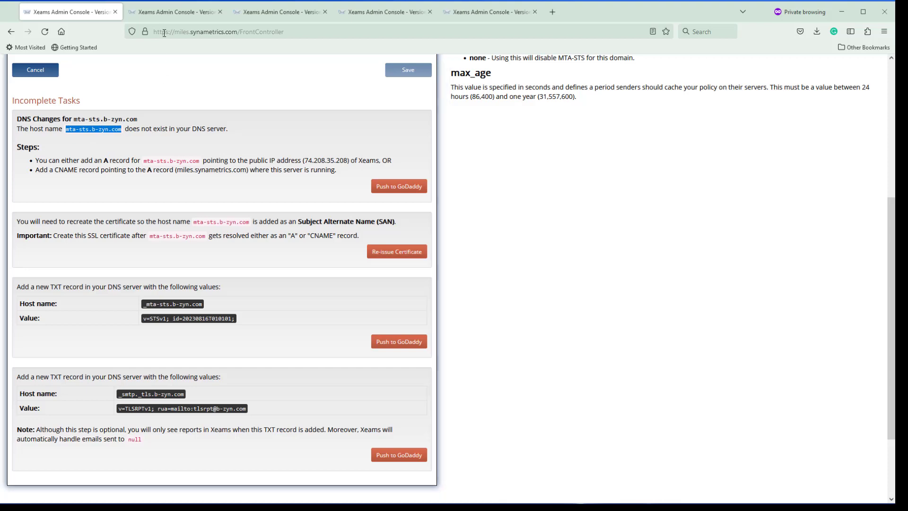
click(175, 14)
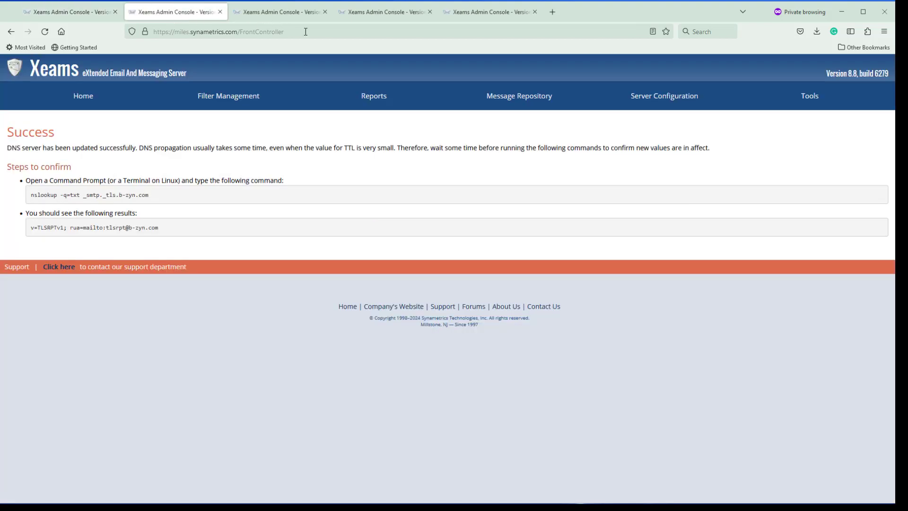
Step: Load mta-sts.b-zyn.com in a new private tab, reloading until the Xeams login appears
drag(154, 195, 29, 196)
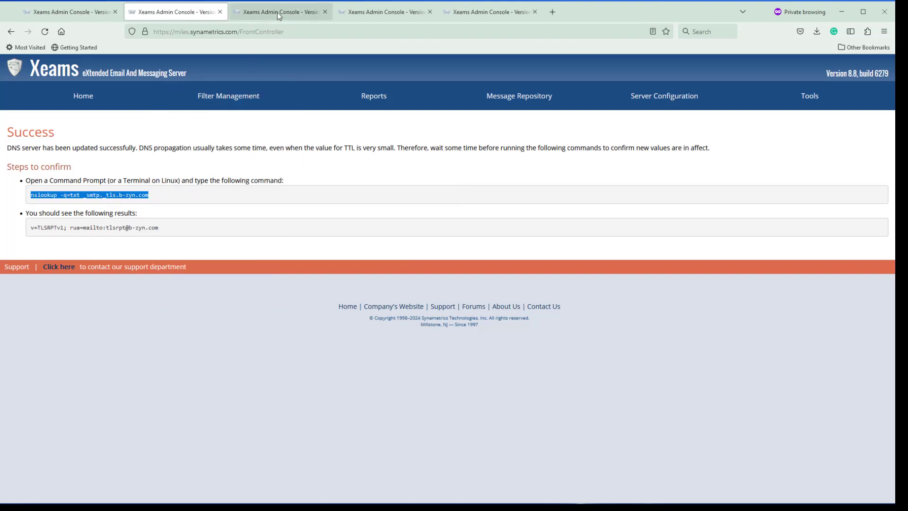
click(552, 12)
key(ctrl+v)
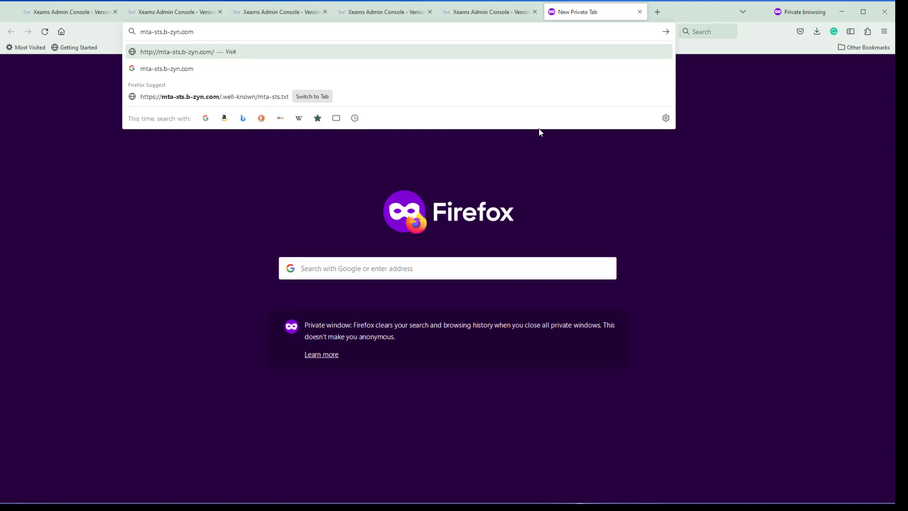
key(Return)
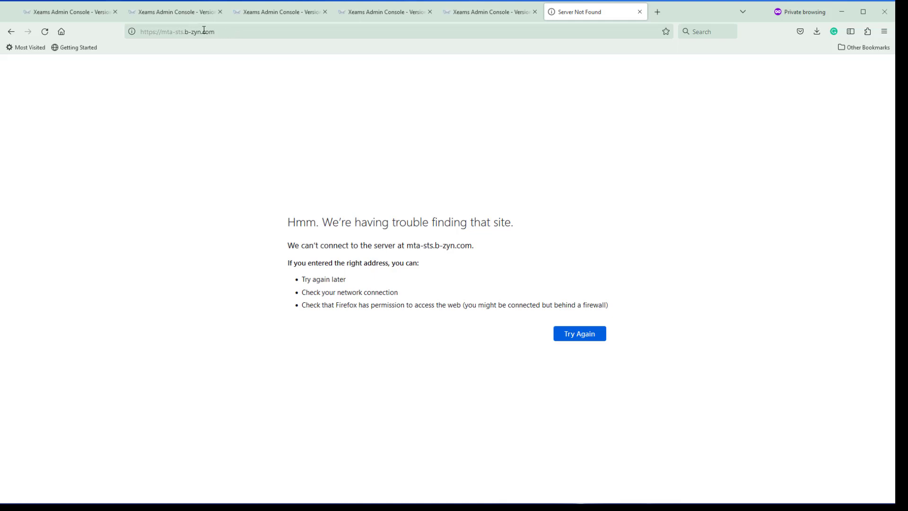
key(F5)
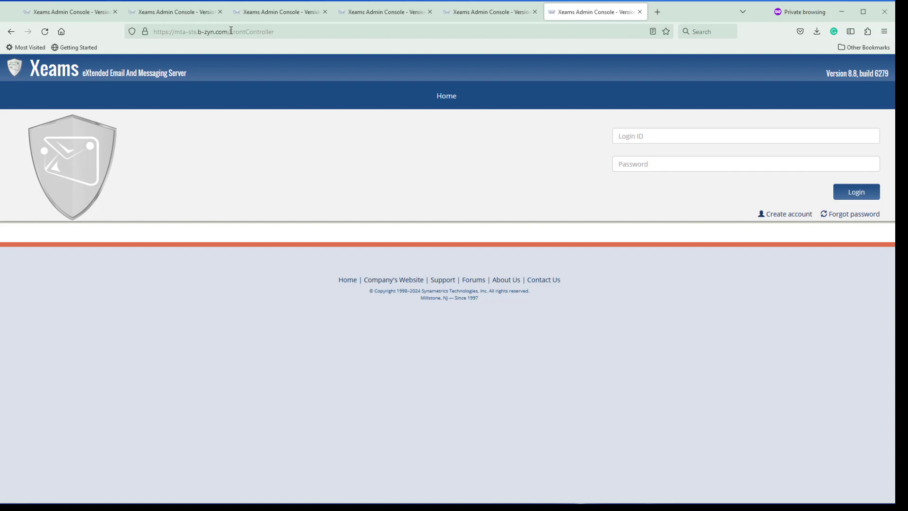
Step: Return to the MTA-STS setup tasks and start reissuing the SSL certificate
click(88, 14)
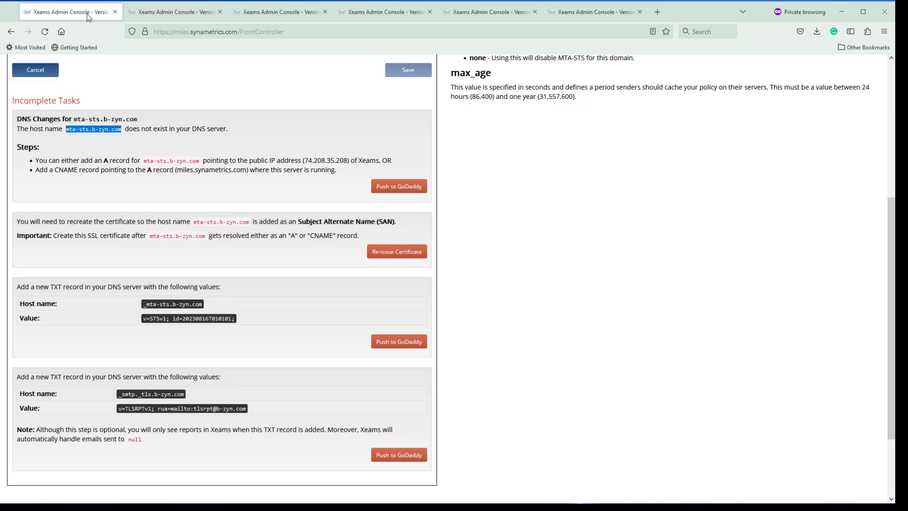
scroll(497, 196, up, 1)
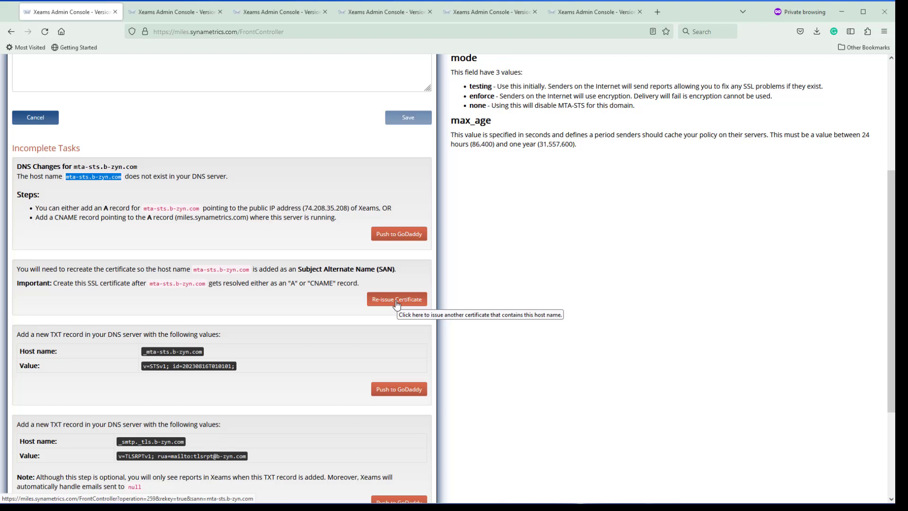
click(396, 303)
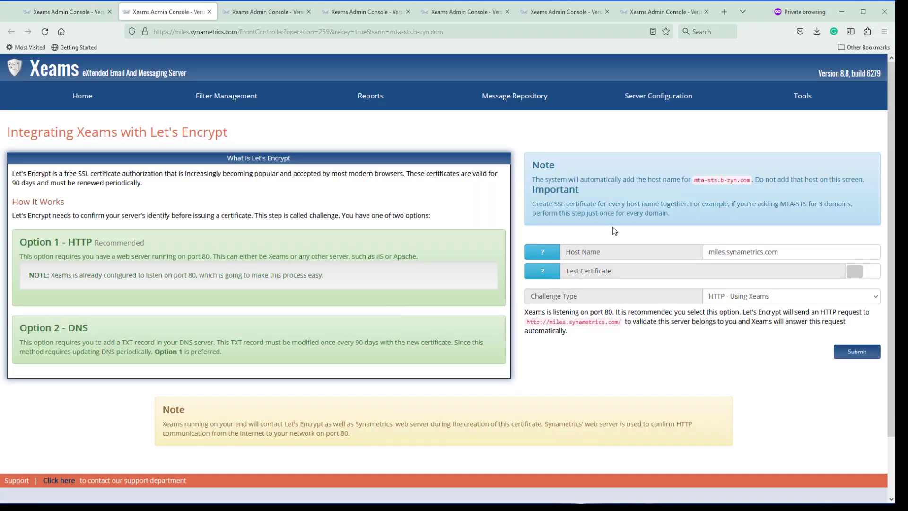
Step: Check host name miles.synametrics.com and the mta-sts.b-zyn.com note, then submit the request
drag(778, 252, 701, 252)
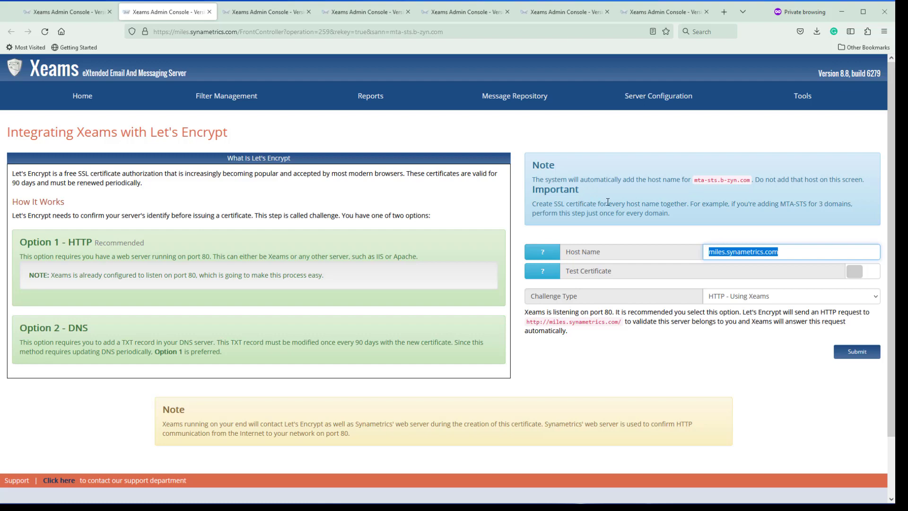
drag(695, 180, 753, 184)
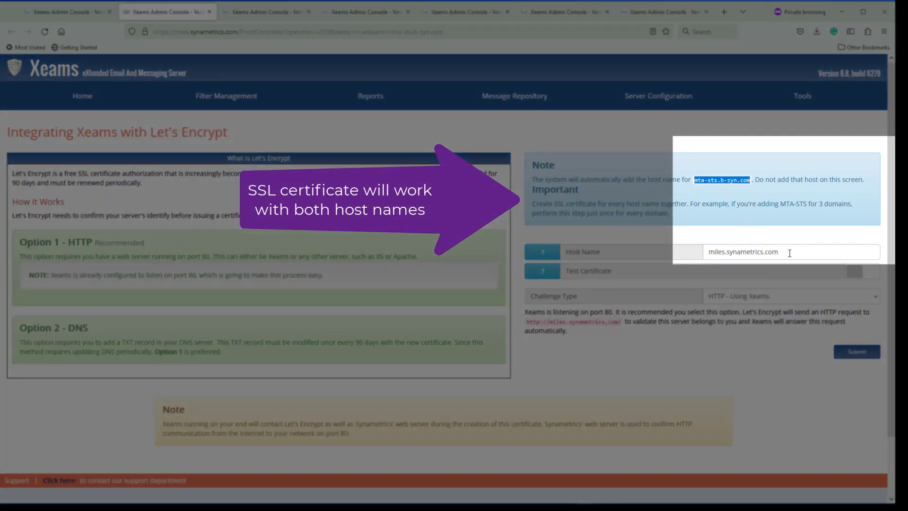
click(757, 378)
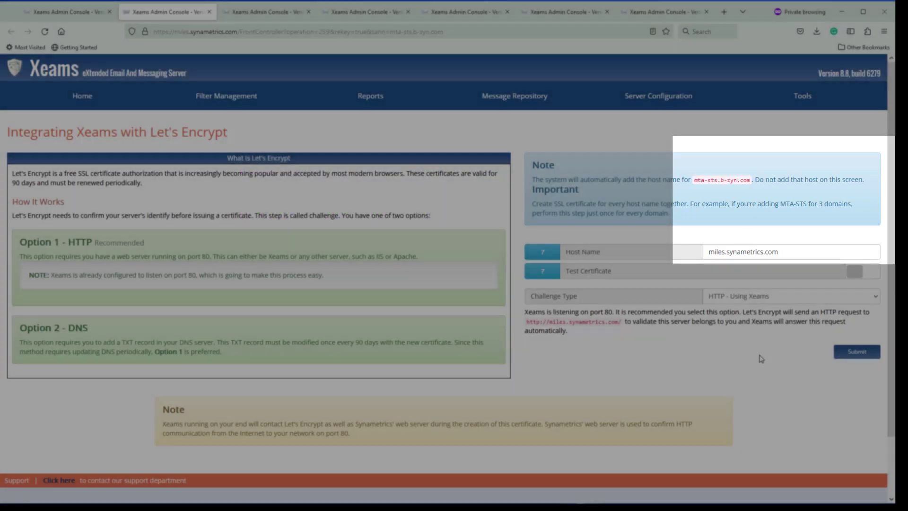
click(854, 352)
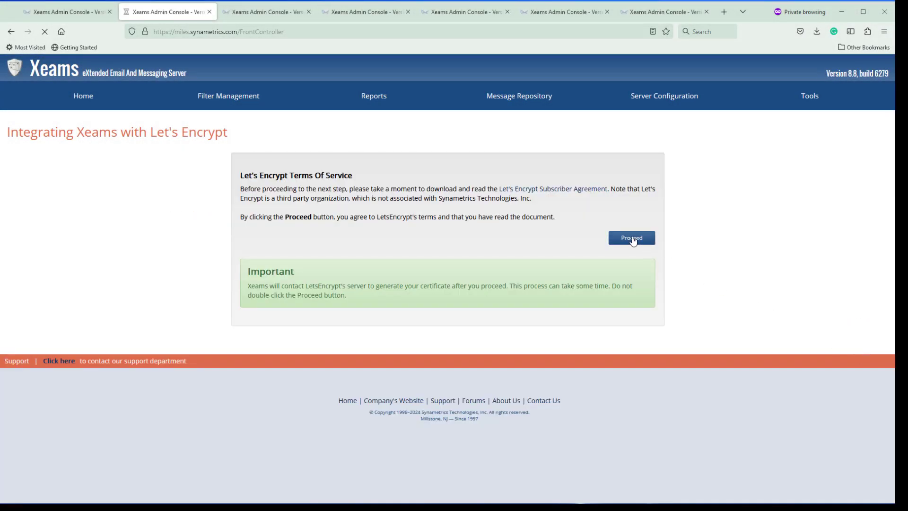
Step: Accept the Let's Encrypt Terms of Service to generate the new certificate
click(633, 239)
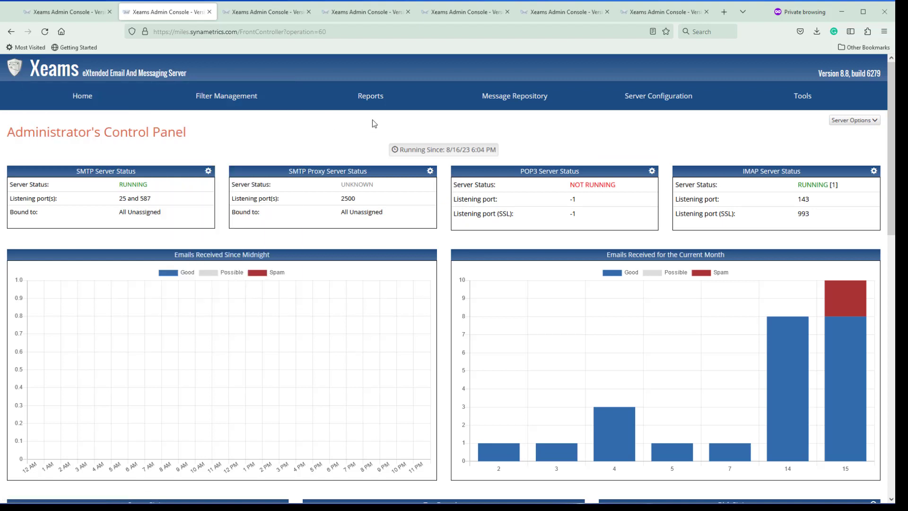
Step: Open Reports > MTA-STS & TLS Reporting and scroll to the five-day b-zyn.com report
mouse_move(372, 108)
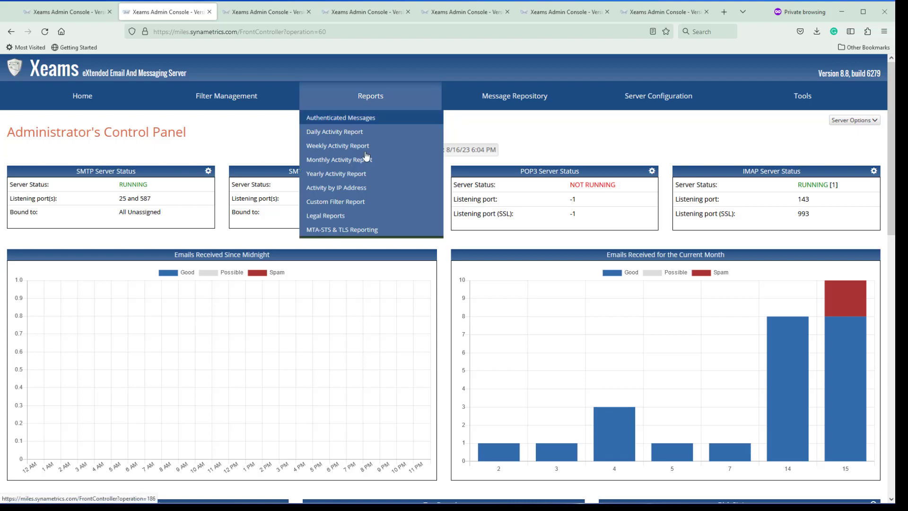
click(352, 231)
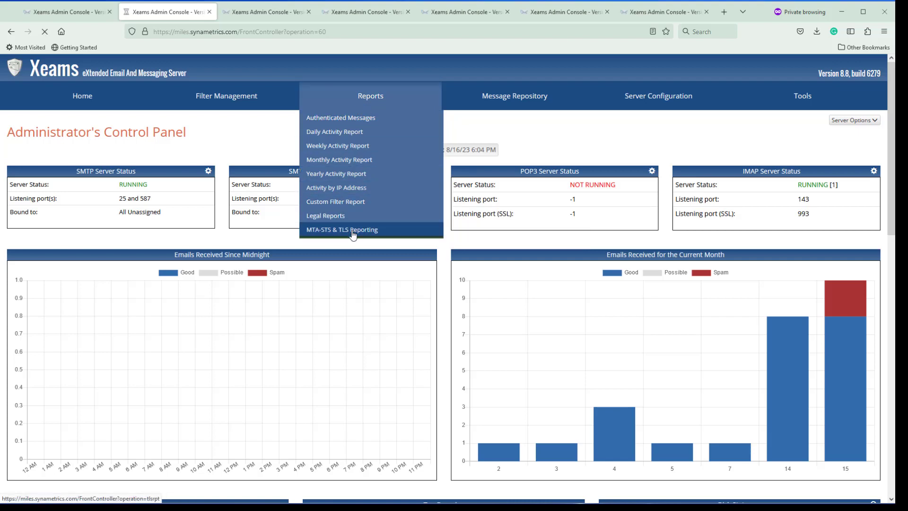
scroll(481, 260, down, 1)
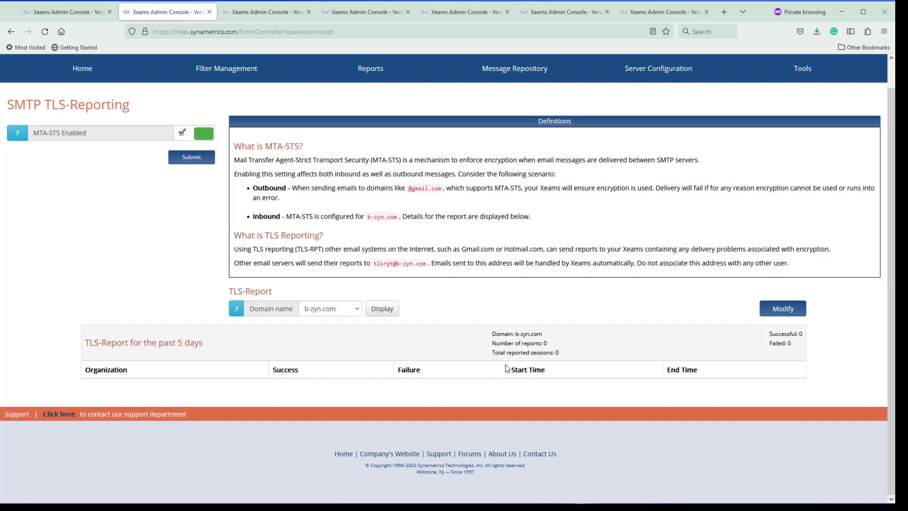
Step: Switch to the synametrics.com TLS report and scroll through its 70 successful sessions
click(543, 12)
scroll(609, 340, down, 3)
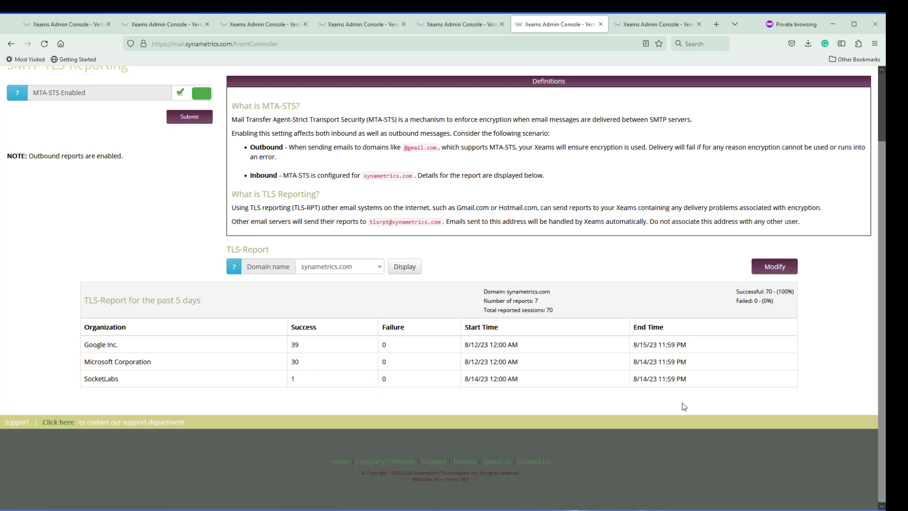
Step: From MTA-STS & TLS Reporting, open the b-zyn.com STS policy and highlight its 'testing' mode
click(80, 28)
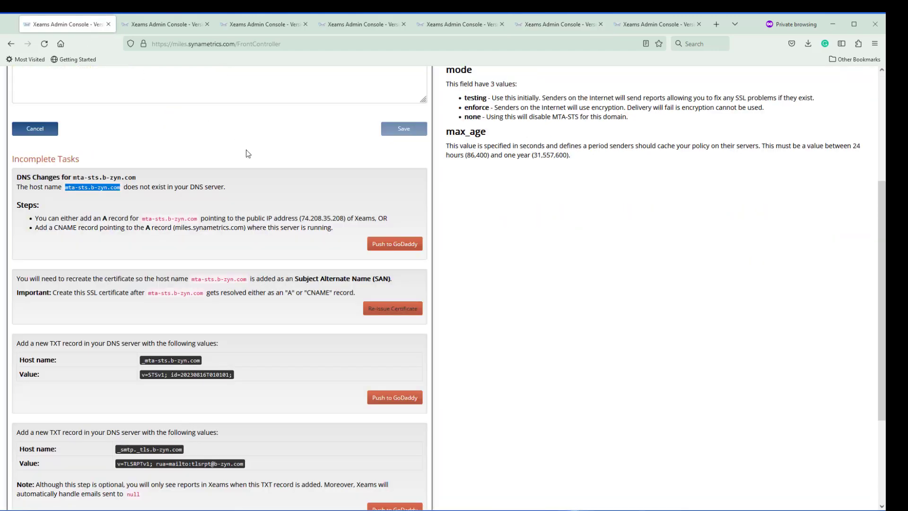
scroll(255, 168, up, 4)
mouse_move(366, 107)
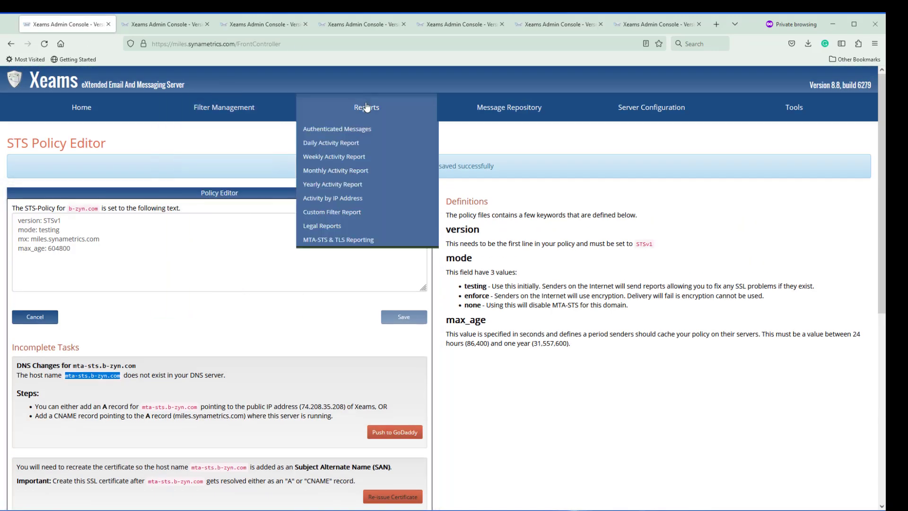
click(350, 239)
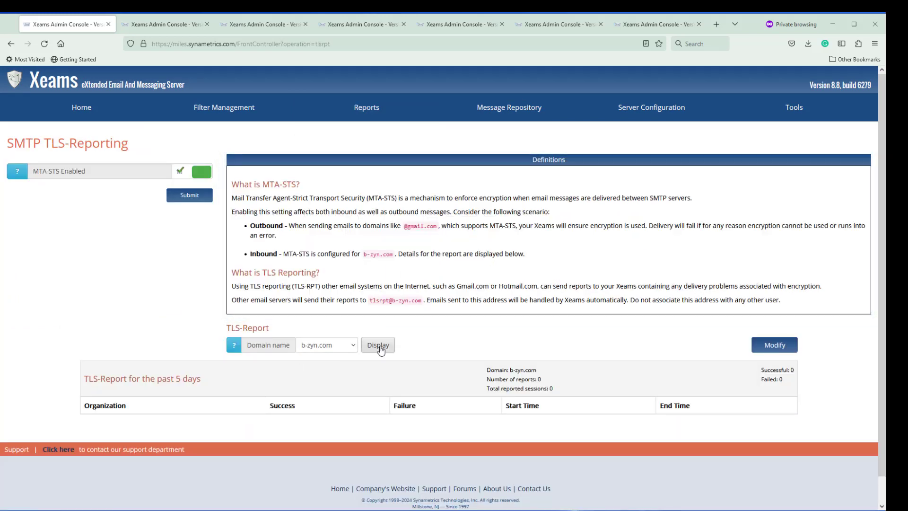
click(774, 349)
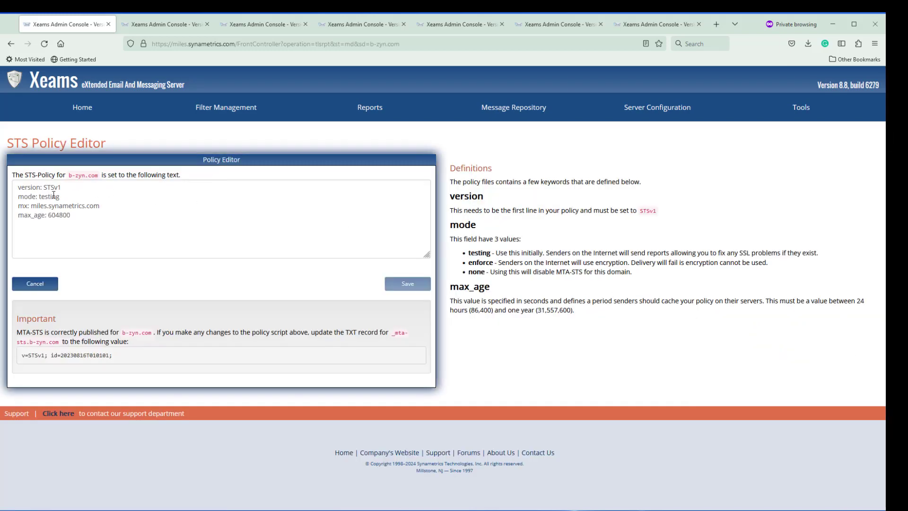
drag(60, 196, 39, 196)
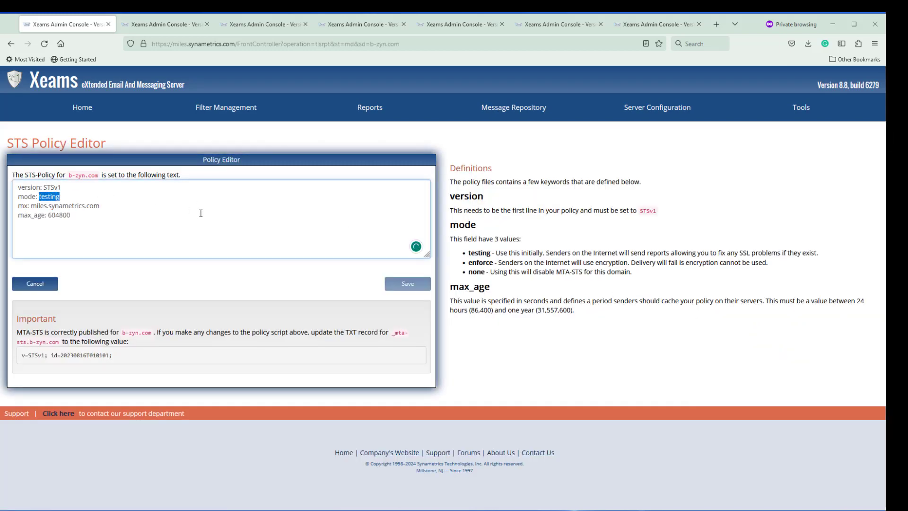
click(539, 252)
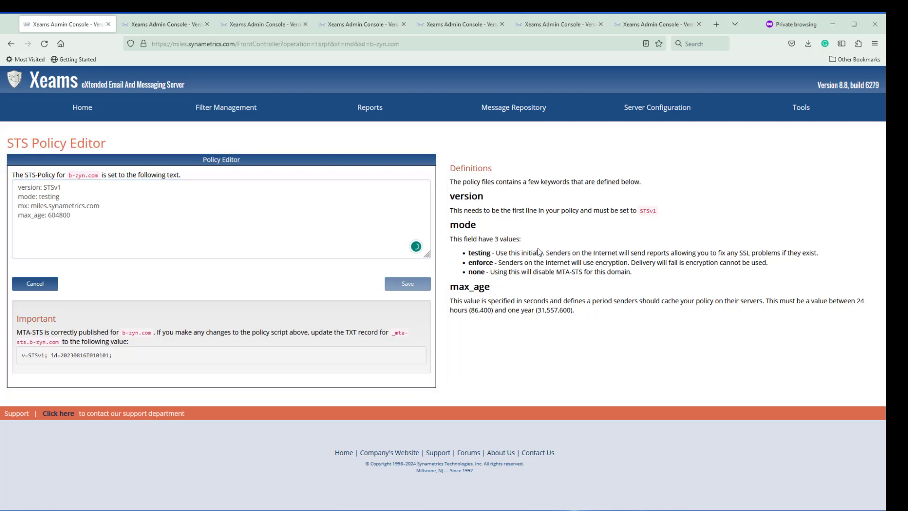